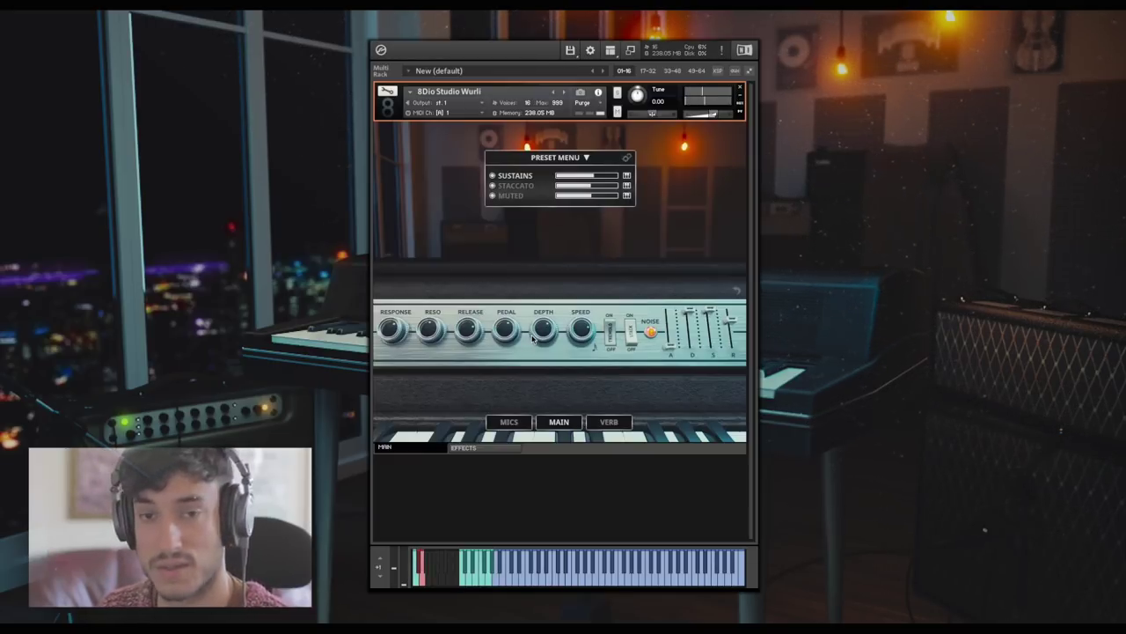
Step: Toggle the on/off switch nearest the Noise control, and audition the instrument's Staccato and Muted articulations
{"action": "left_click", "coordinate": [630, 333]}
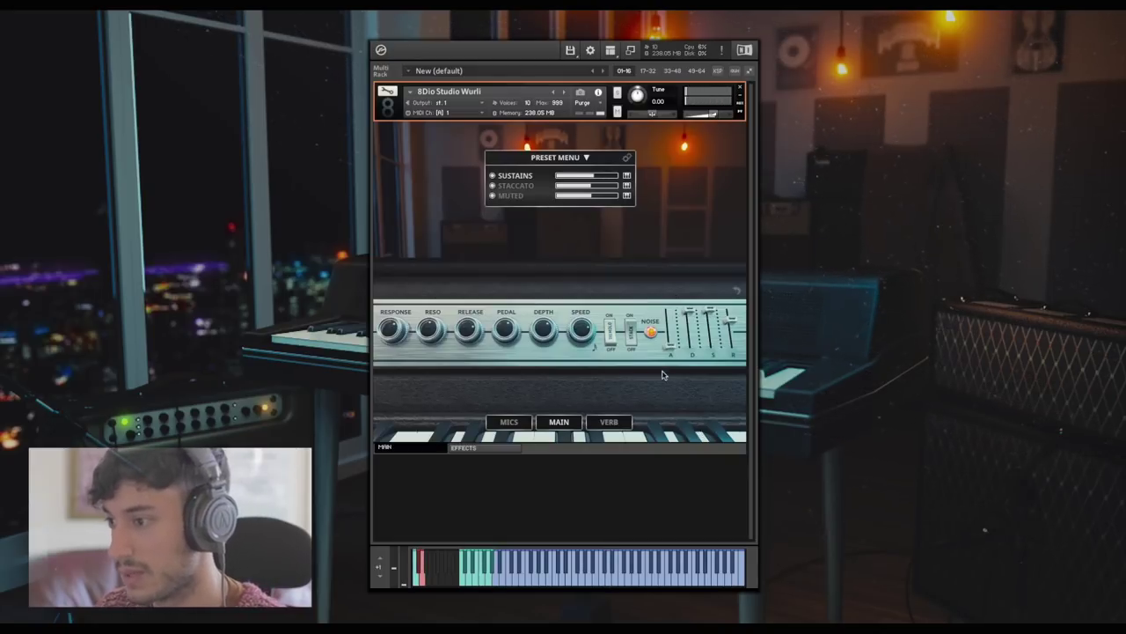
{"action": "left_click", "coordinate": [634, 336]}
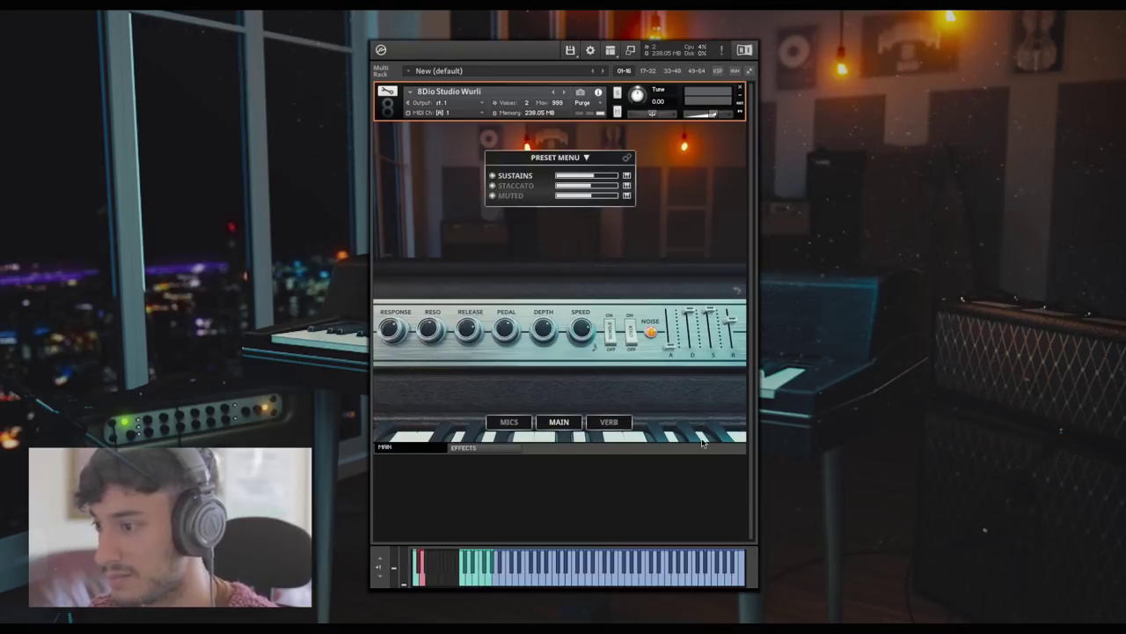
{"action": "left_click", "coordinate": [516, 186]}
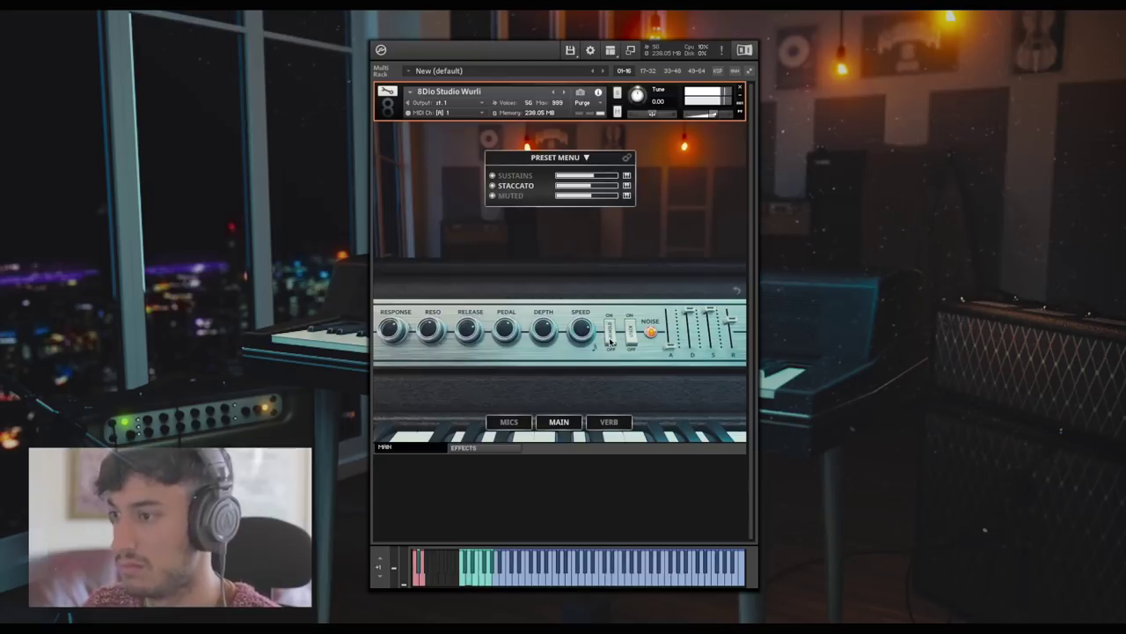
{"action": "left_click", "coordinate": [514, 195]}
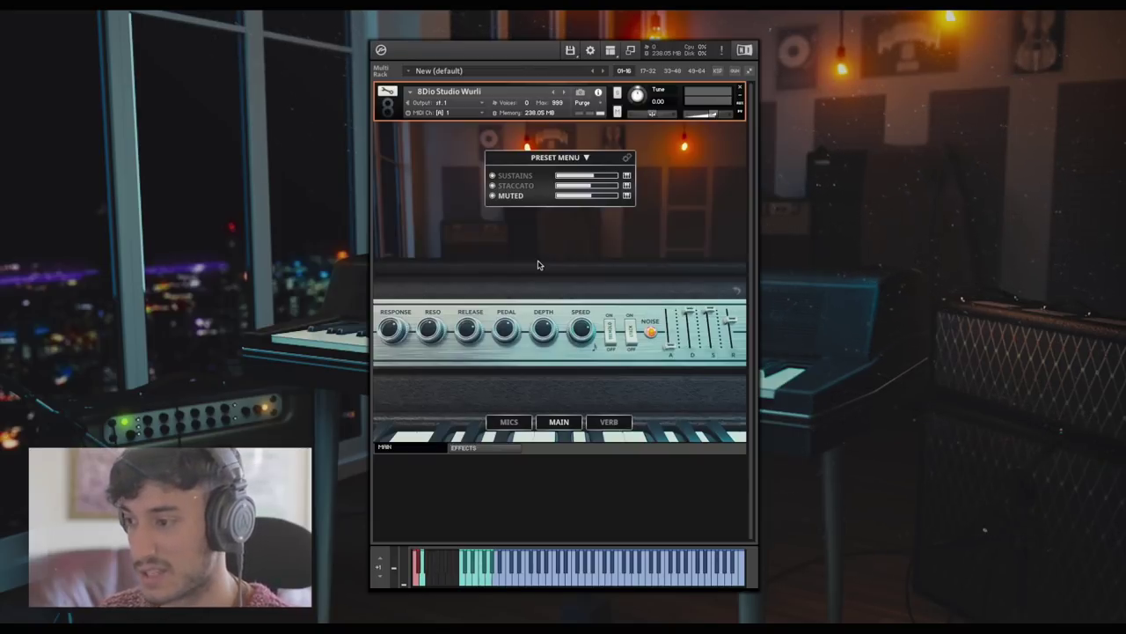
Step: Audition the Mix microphone from the microphone page and return to the instrument's main page
{"action": "left_click", "coordinate": [506, 424]}
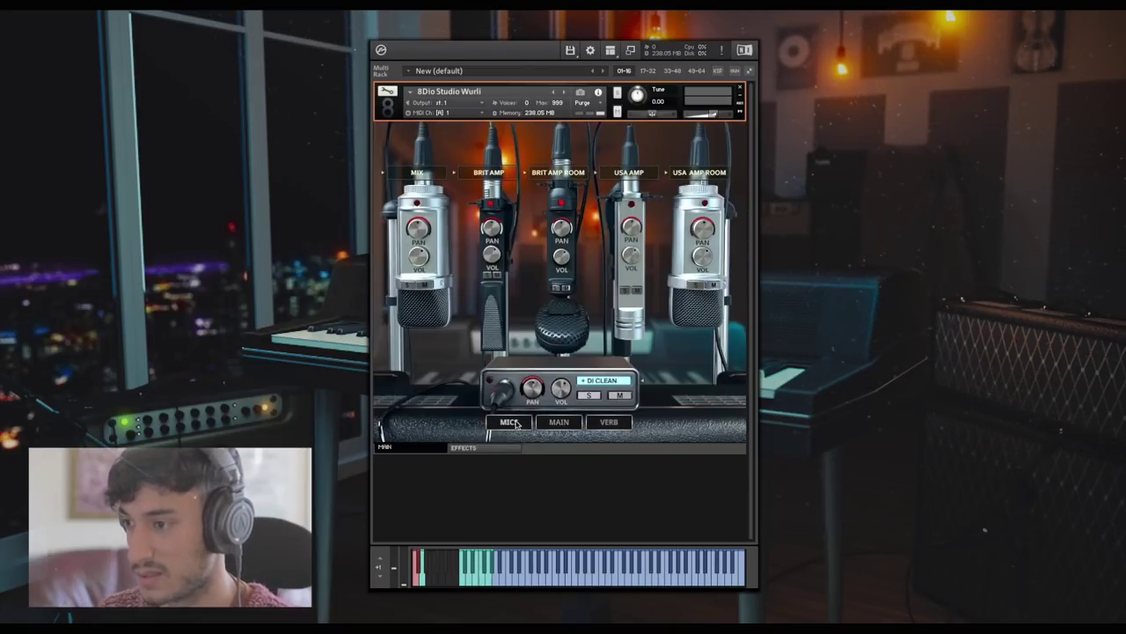
{"action": "left_click", "coordinate": [418, 203]}
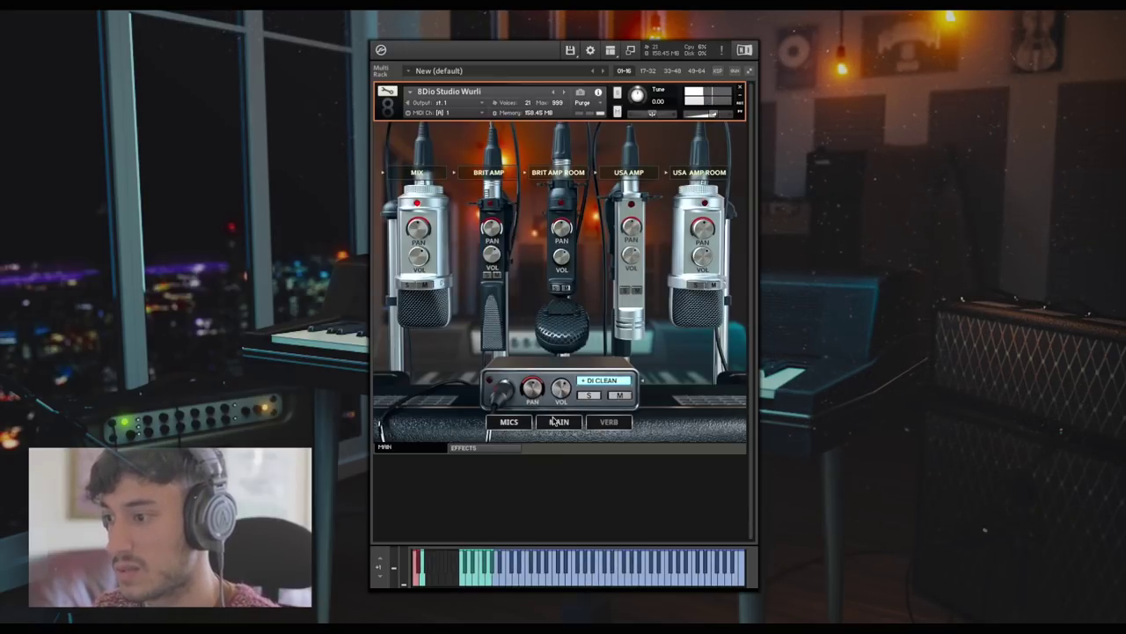
{"action": "left_click", "coordinate": [559, 422]}
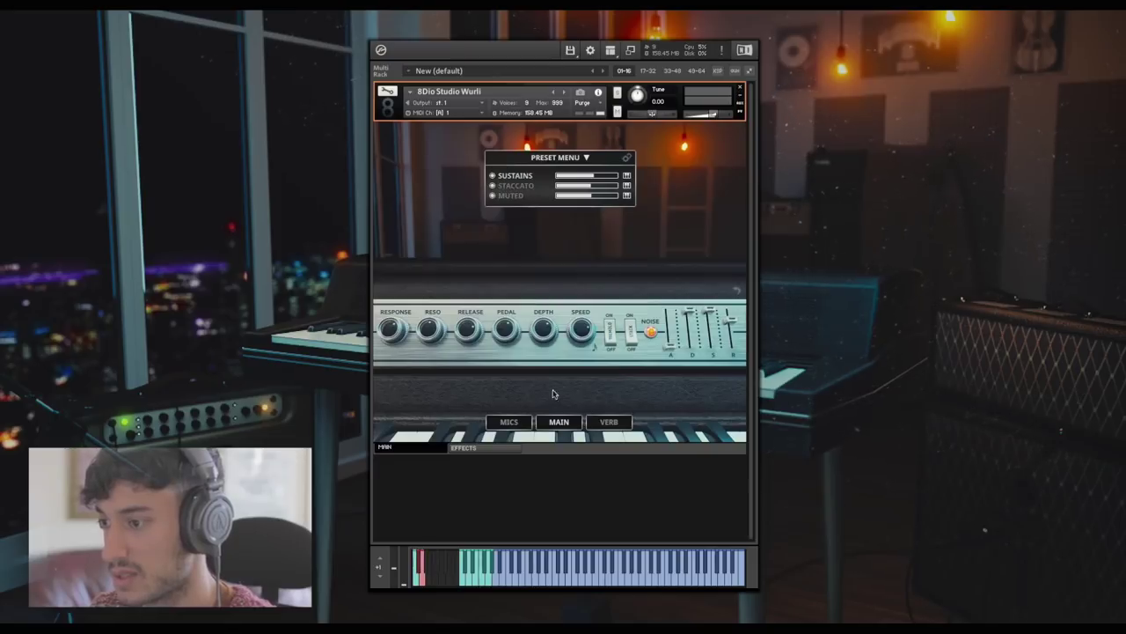
Step: Review the DI signal choices on the microphone page, keeping DI Clean
{"action": "left_click", "coordinate": [509, 421]}
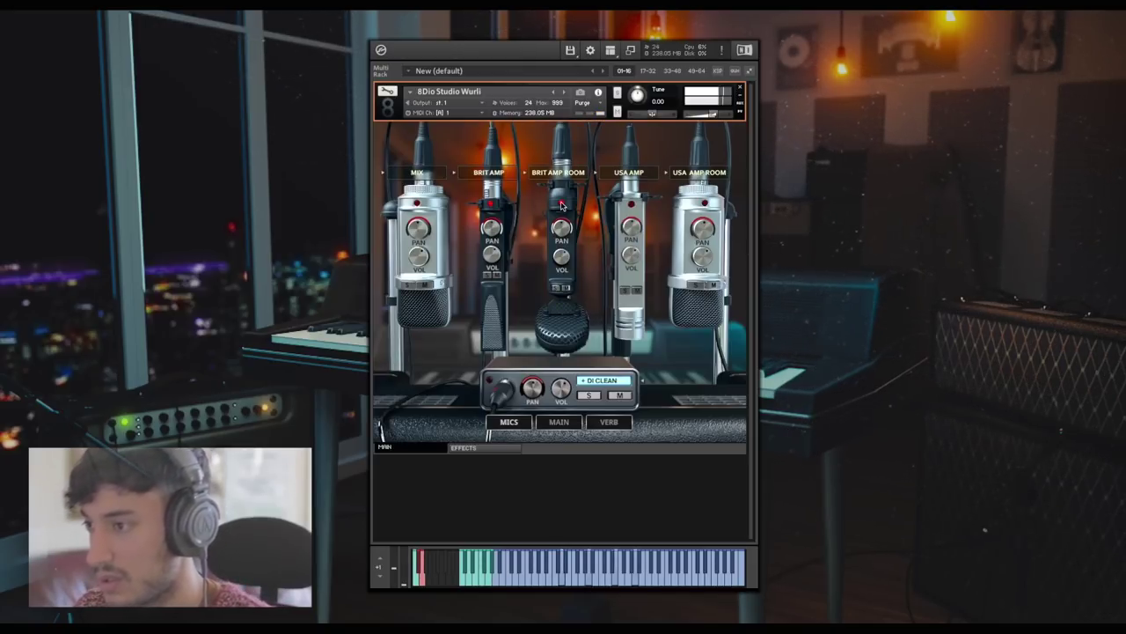
{"action": "left_click", "coordinate": [616, 381]}
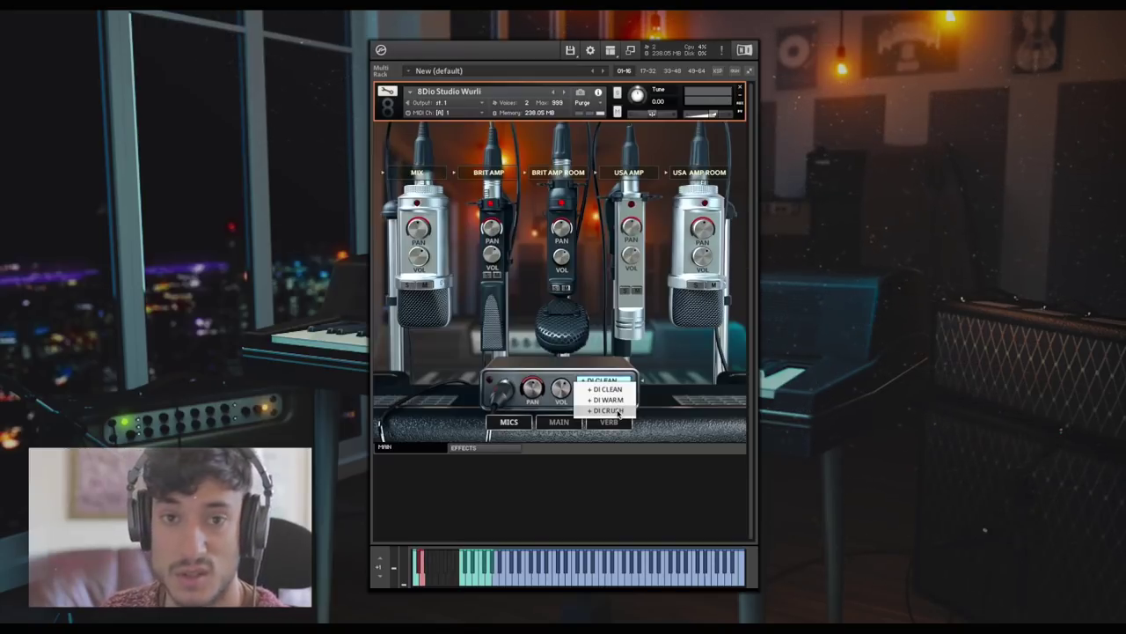
{"action": "left_click", "coordinate": [630, 375]}
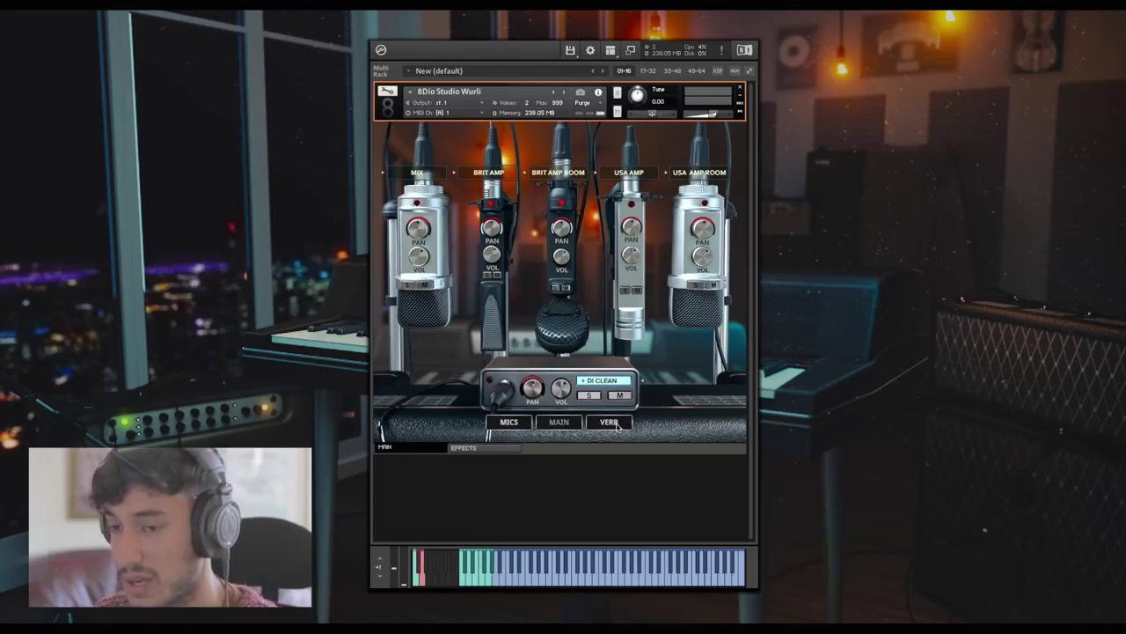
Step: View the reverb pedal page and the Auxiliary Mics instruments in the Studio Wurli quick-load folder
{"action": "left_click", "coordinate": [617, 424]}
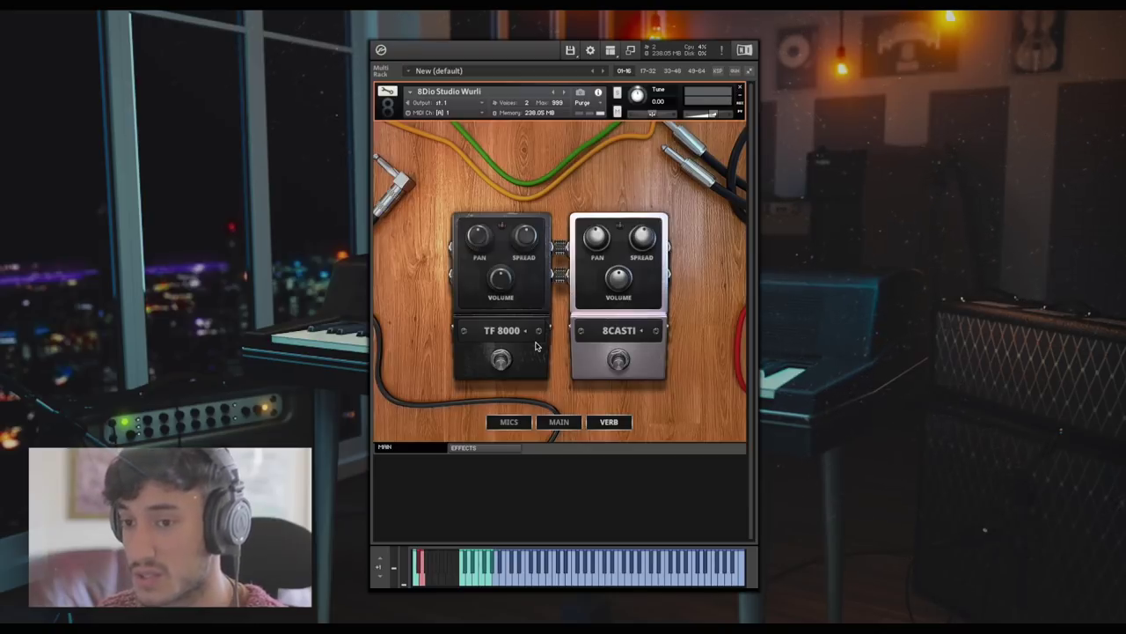
{"action": "right_click", "coordinate": [674, 475]}
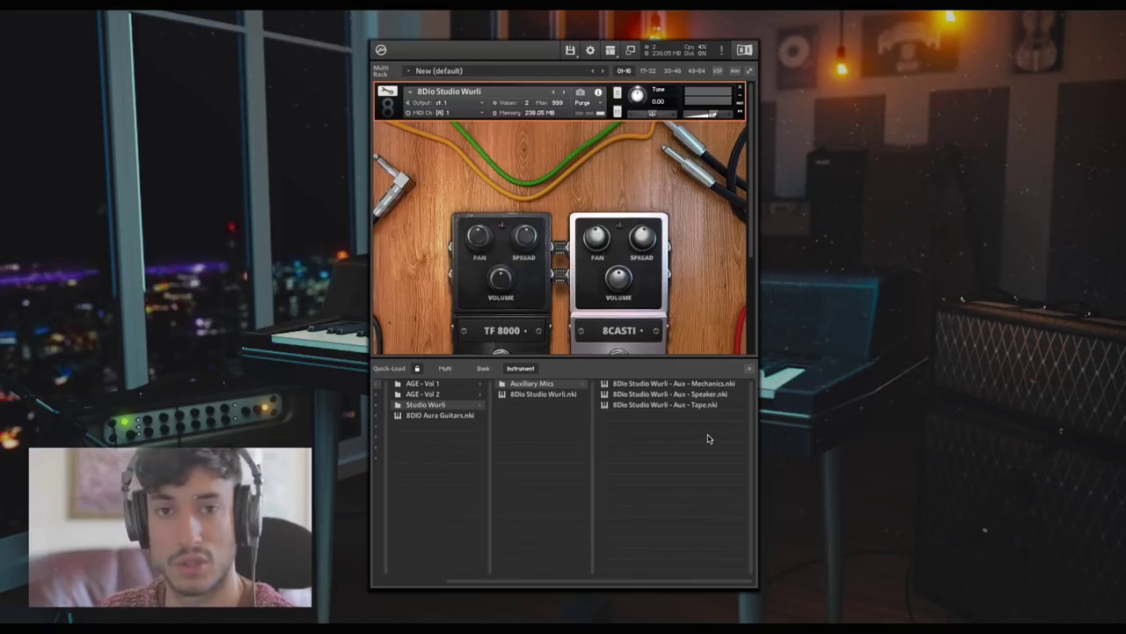
{"action": "left_click", "coordinate": [749, 369]}
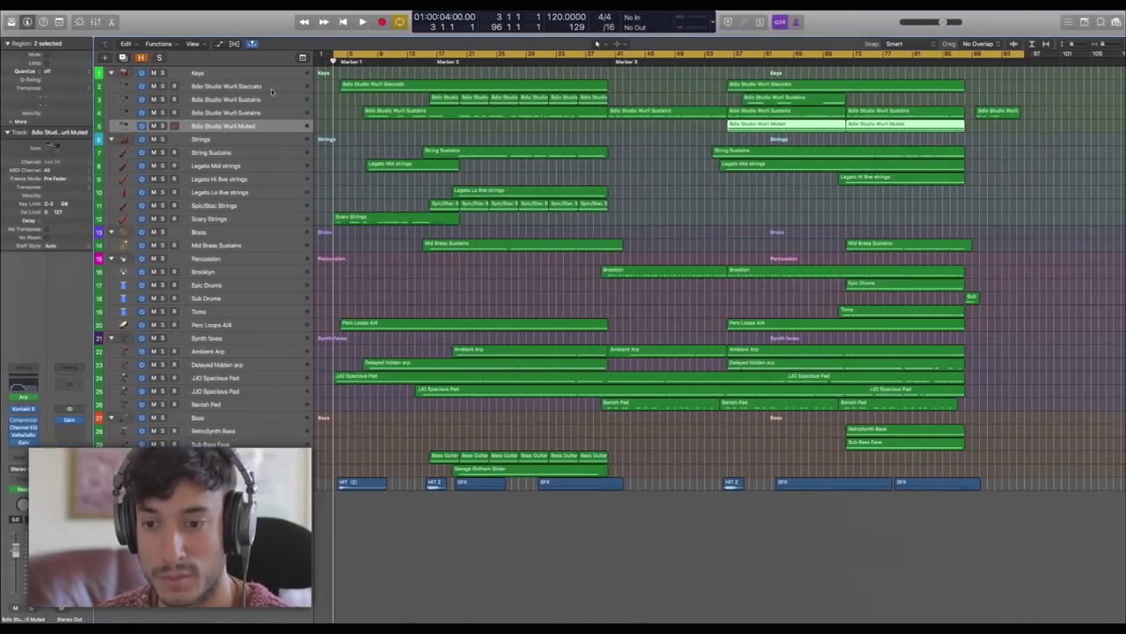
Step: In Logic Pro, open the Studio Wurli Staccato track's Kontakt instrument and inspect its microphones, effects rack and reverb pedals
{"action": "left_click", "coordinate": [296, 89]}
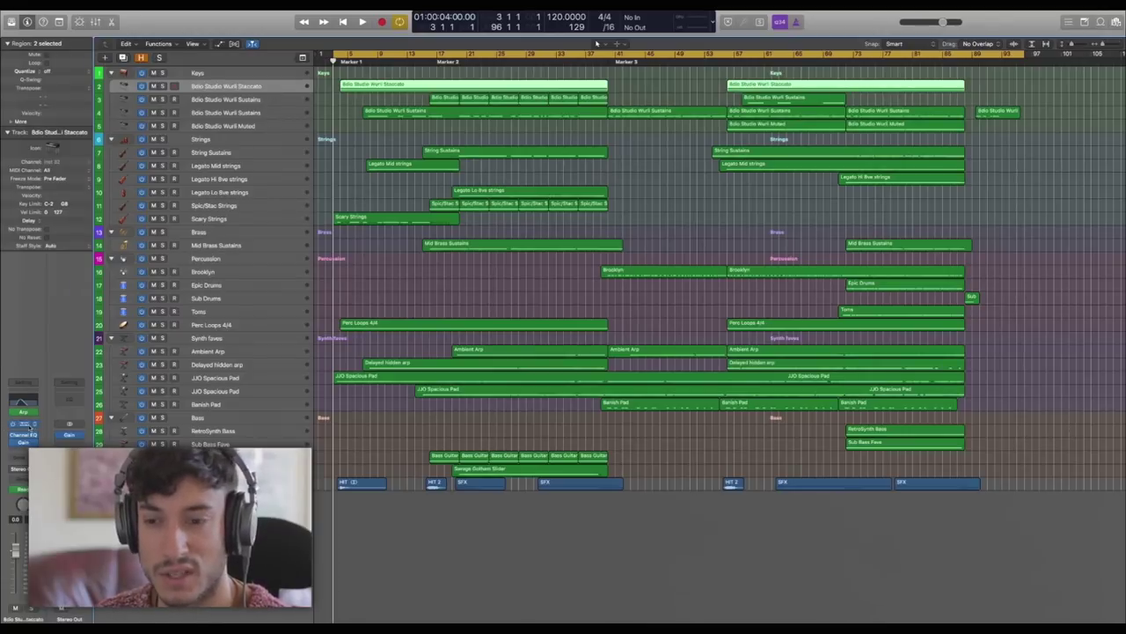
{"action": "key", "text": "v"}
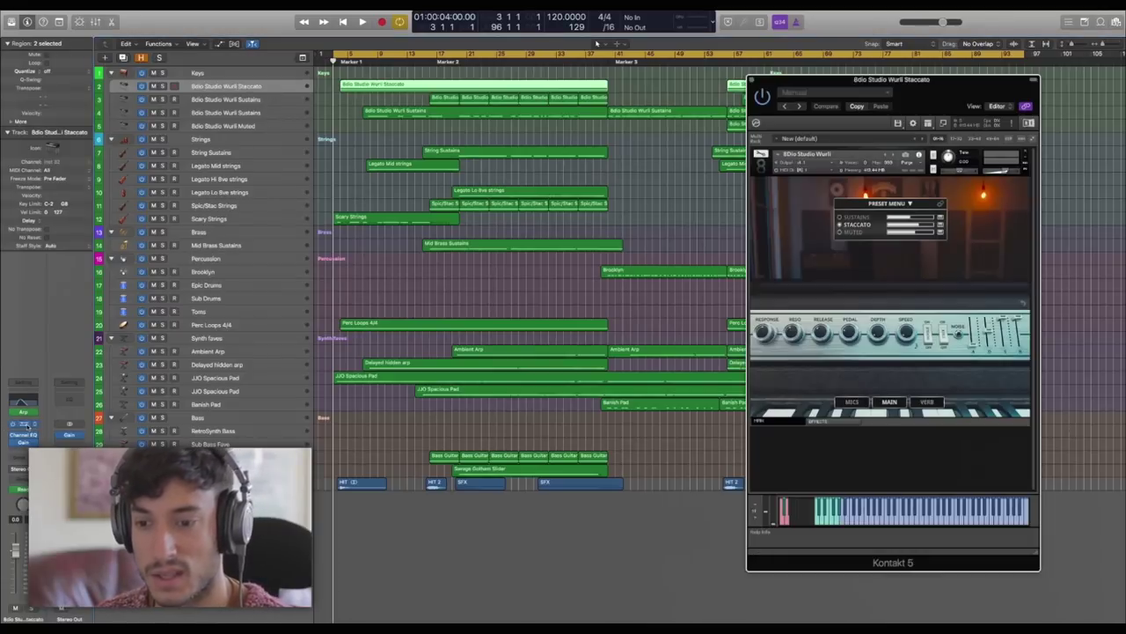
{"action": "left_click", "coordinate": [854, 402]}
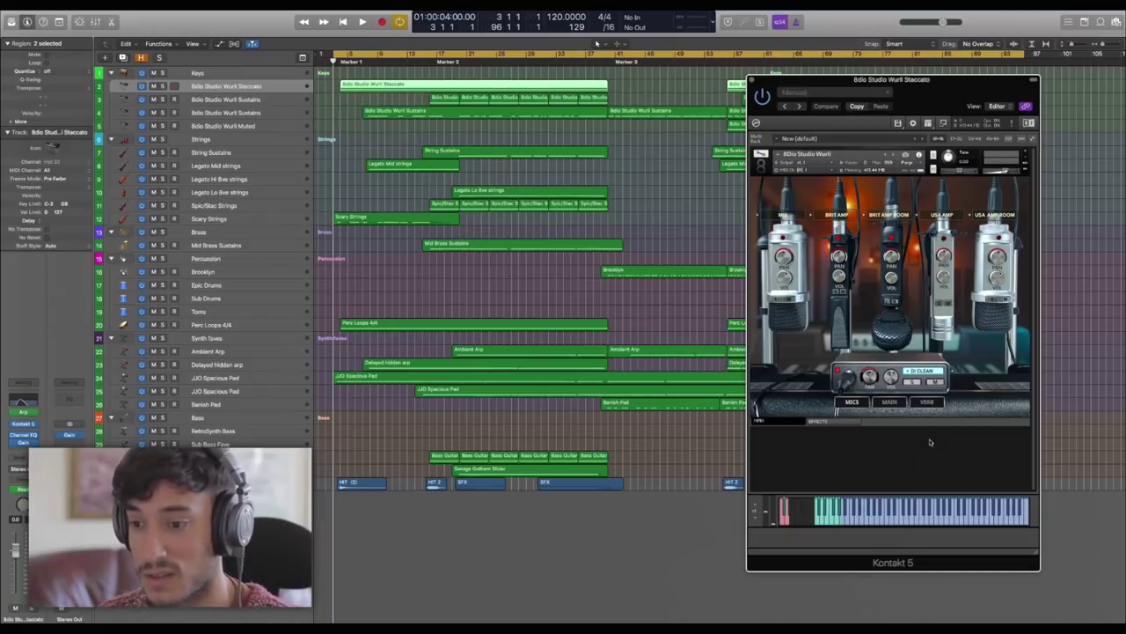
{"action": "left_click", "coordinate": [842, 422]}
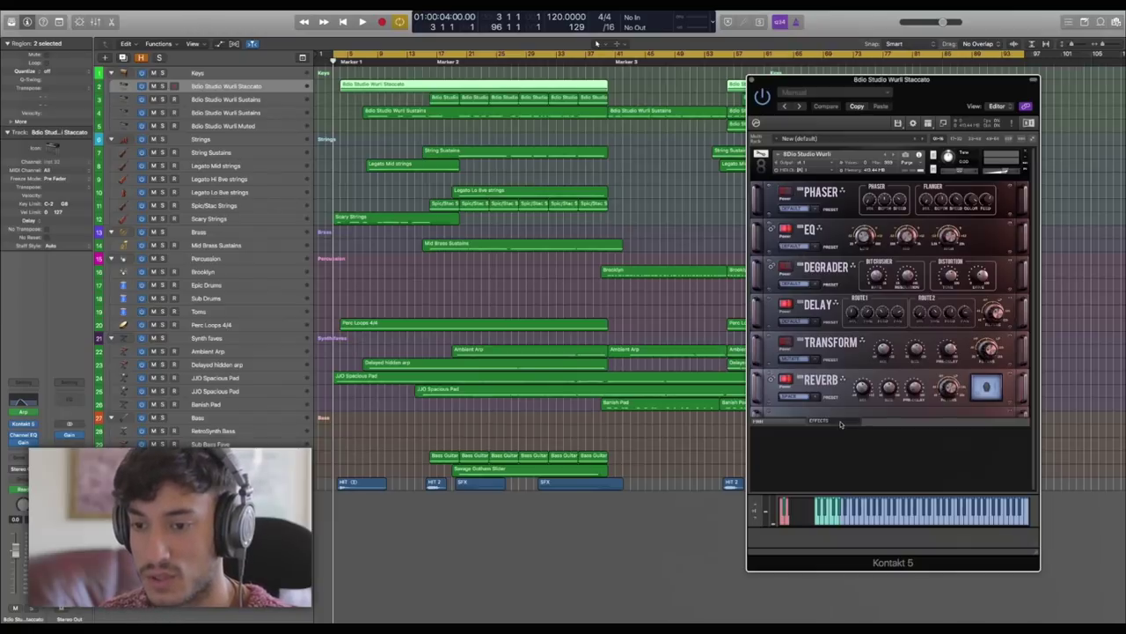
{"action": "left_click", "coordinate": [775, 423]}
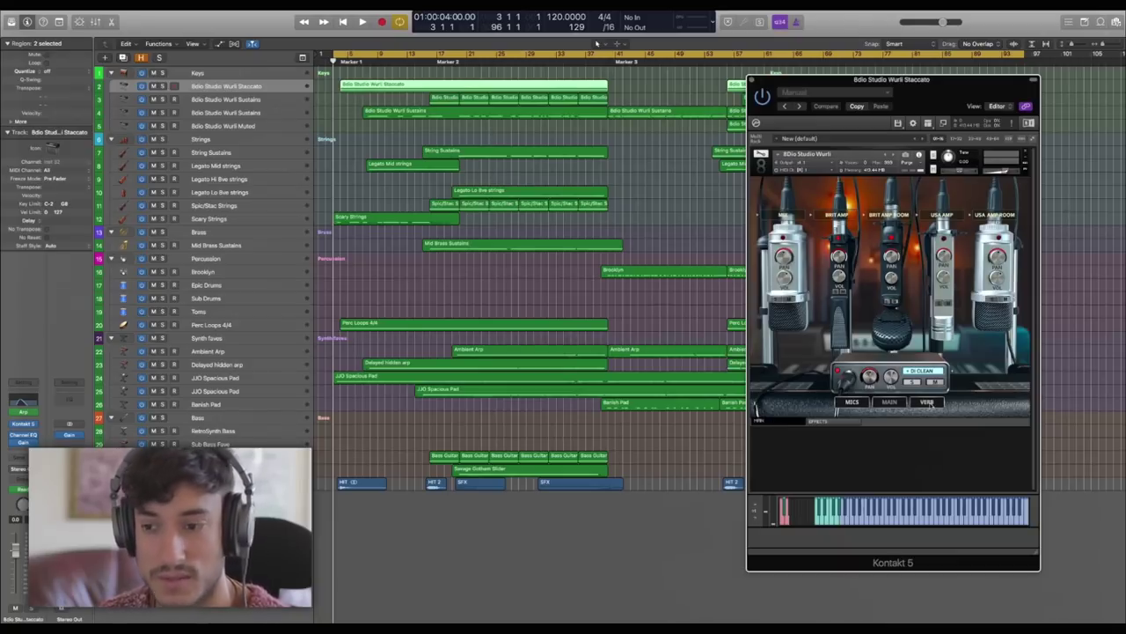
{"action": "left_click", "coordinate": [928, 403]}
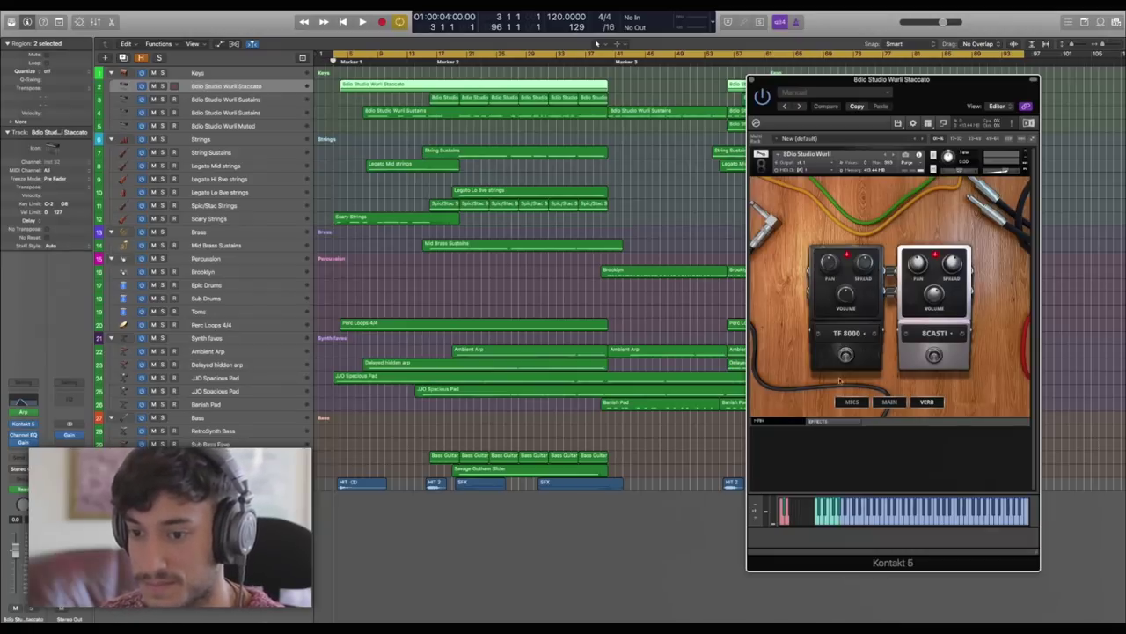
Step: Compare the microphone setups of the two Wurli Sustains tracks and the Muted track, and close the plug-in window
{"action": "left_click", "coordinate": [283, 101]}
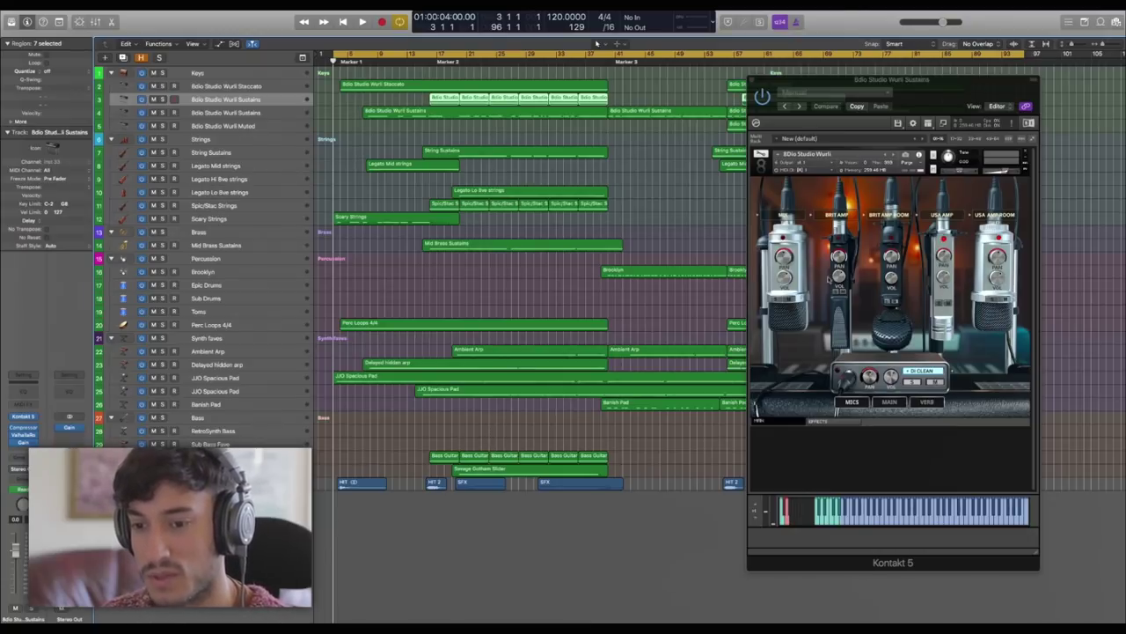
{"action": "left_click", "coordinate": [274, 111]}
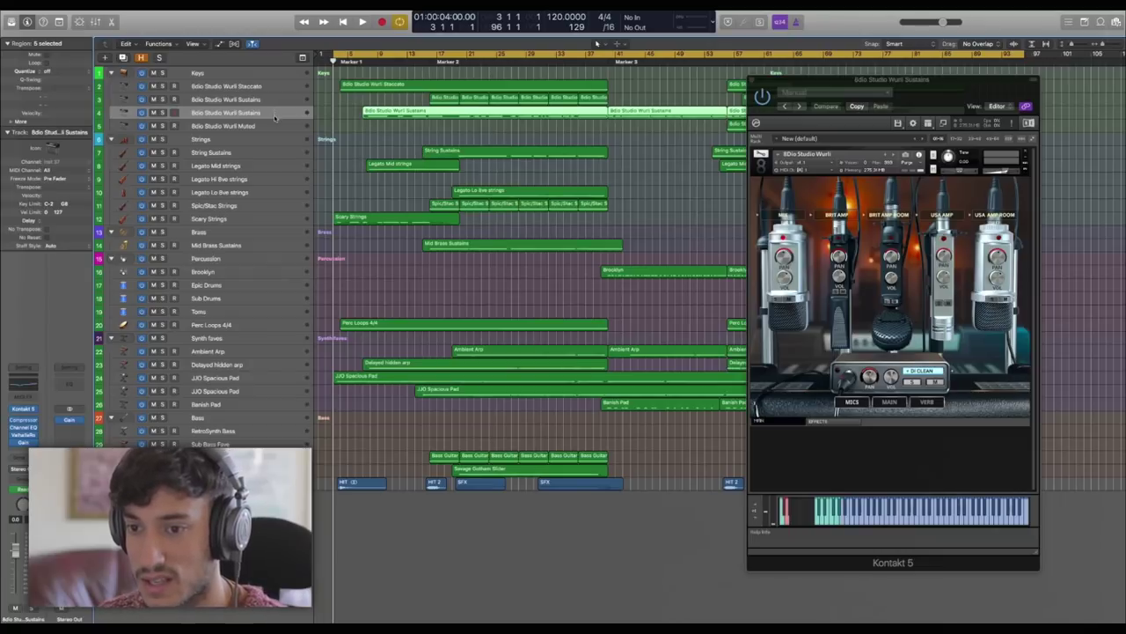
{"action": "left_click", "coordinate": [274, 126]}
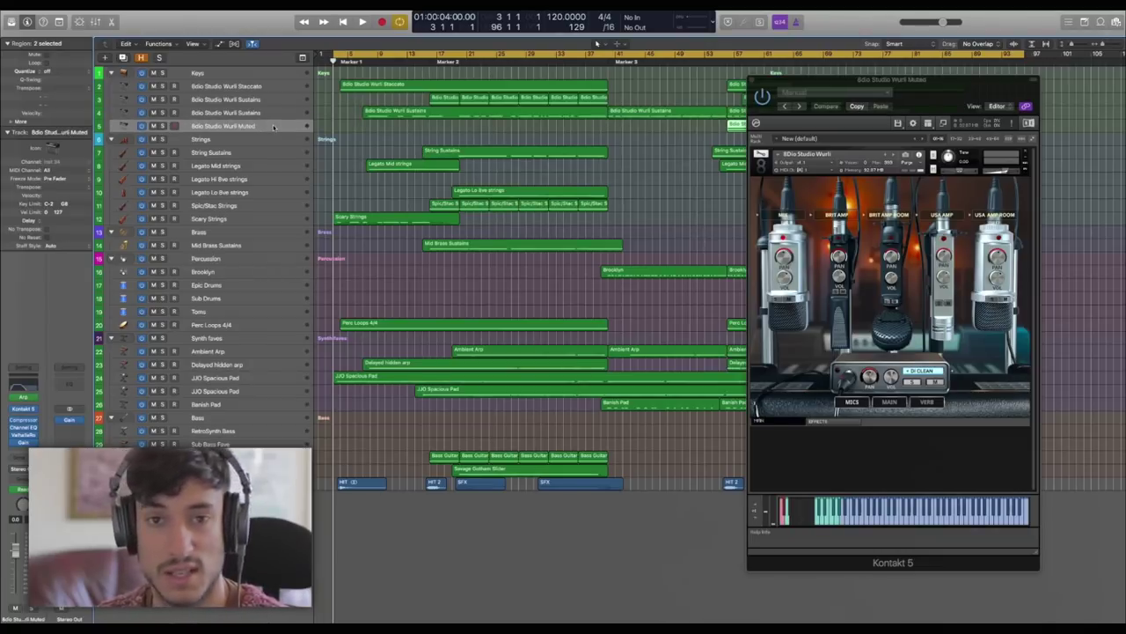
{"action": "left_click", "coordinate": [274, 74]}
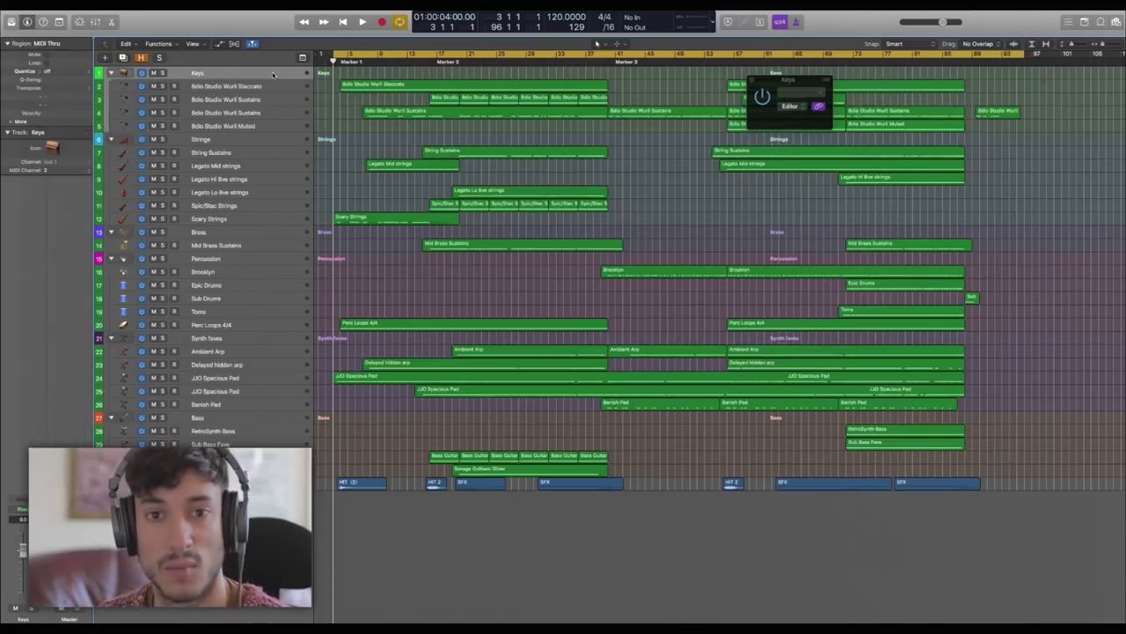
{"action": "left_click", "coordinate": [751, 80]}
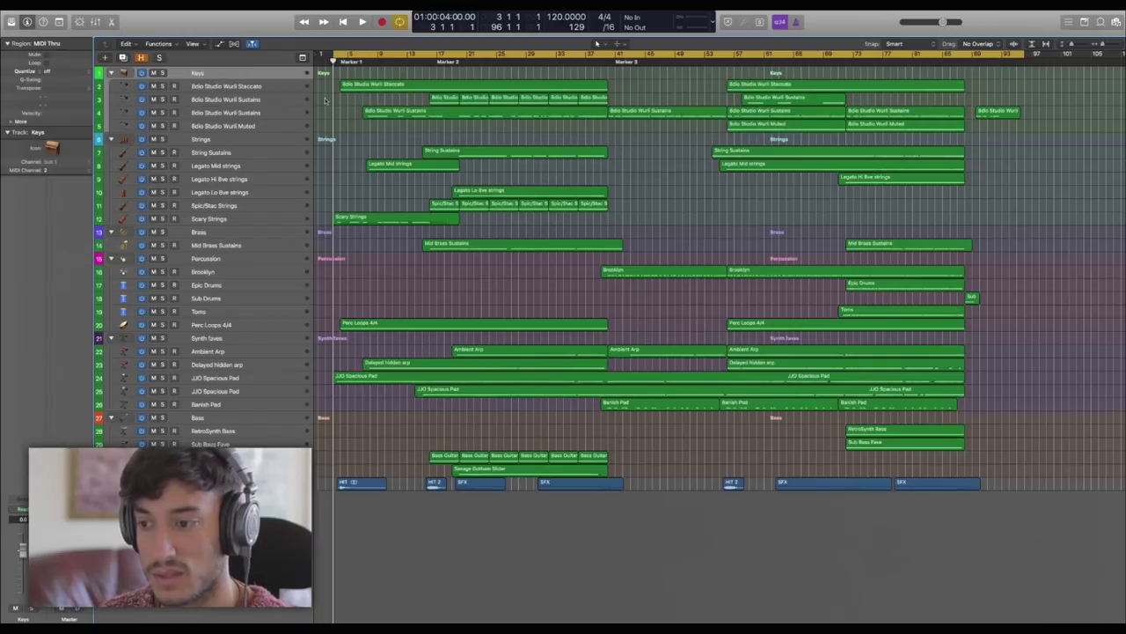
Step: Select all regions on the Wurli Sustains and Muted tracks and show their notes from the start in the Piano Roll
{"action": "left_click_drag", "start_coordinate": [324, 100], "coordinate": [1002, 138]}
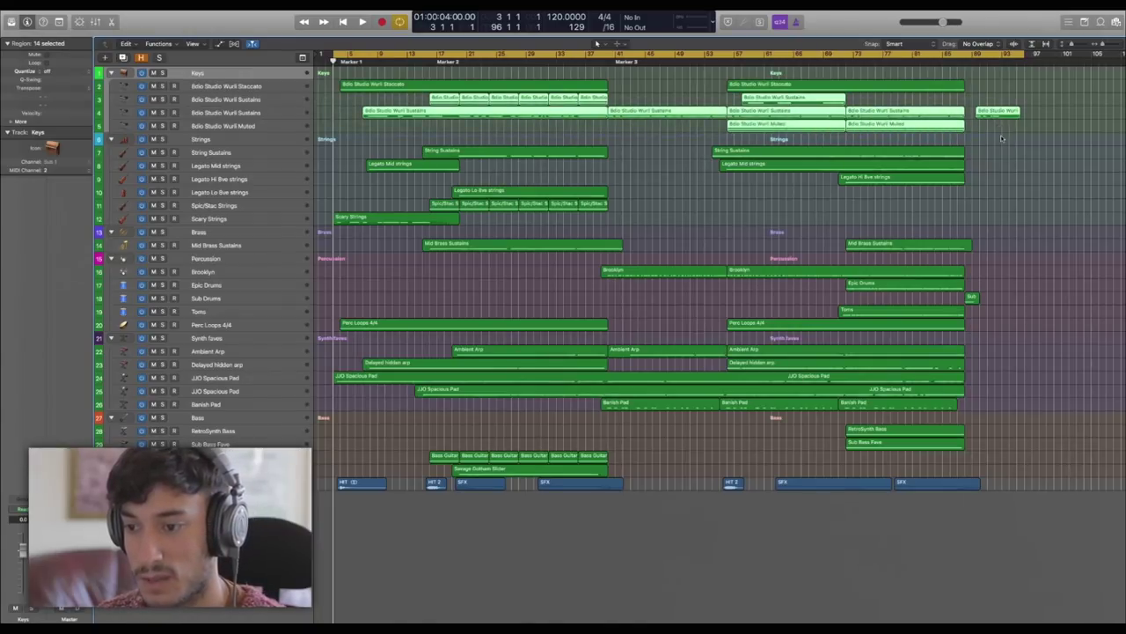
{"action": "double_click", "coordinate": [944, 127]}
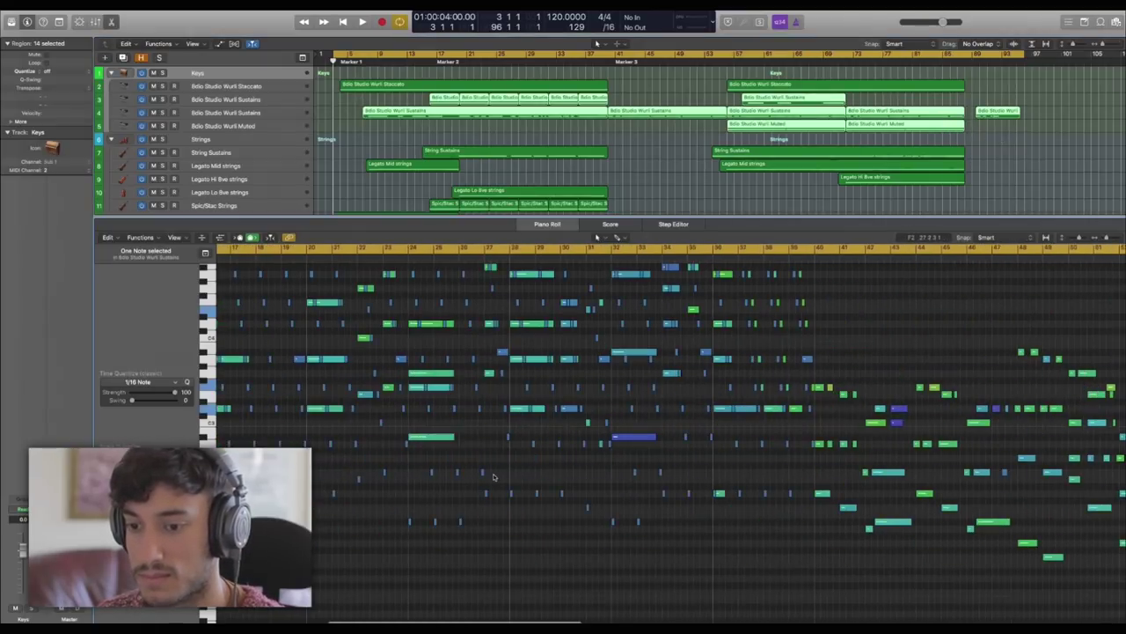
{"action": "scroll", "coordinate": [493, 477], "scroll_direction": "left", "scroll_amount": 10}
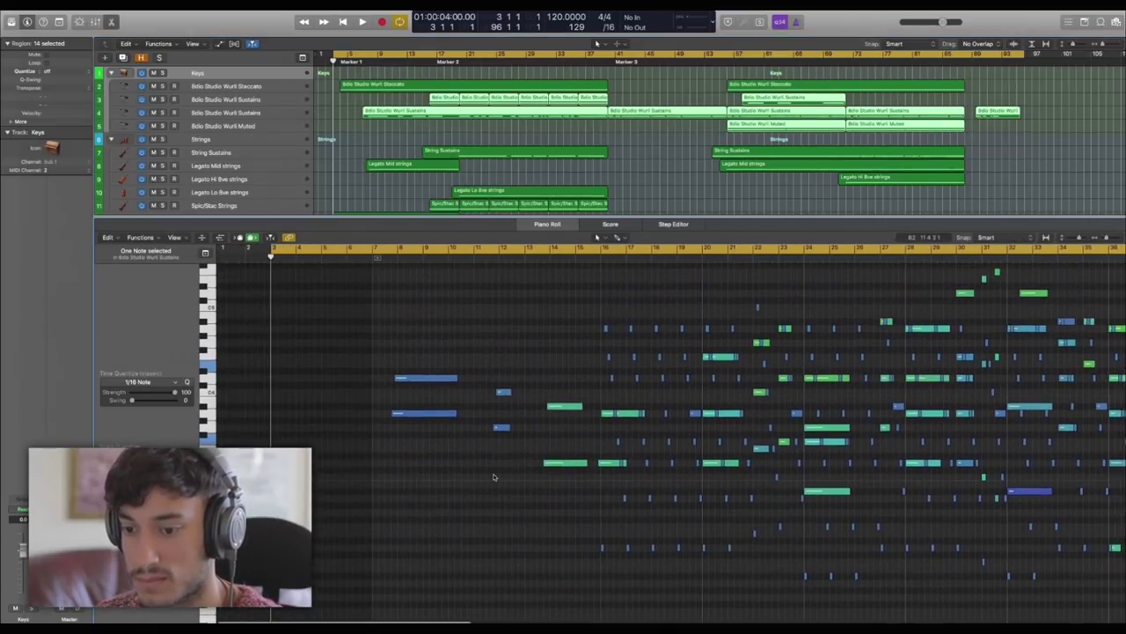
Step: Play the arrangement from bar 3 while following the Wurli notes in the Piano Roll, and clear the note selection
{"action": "key", "text": "space"}
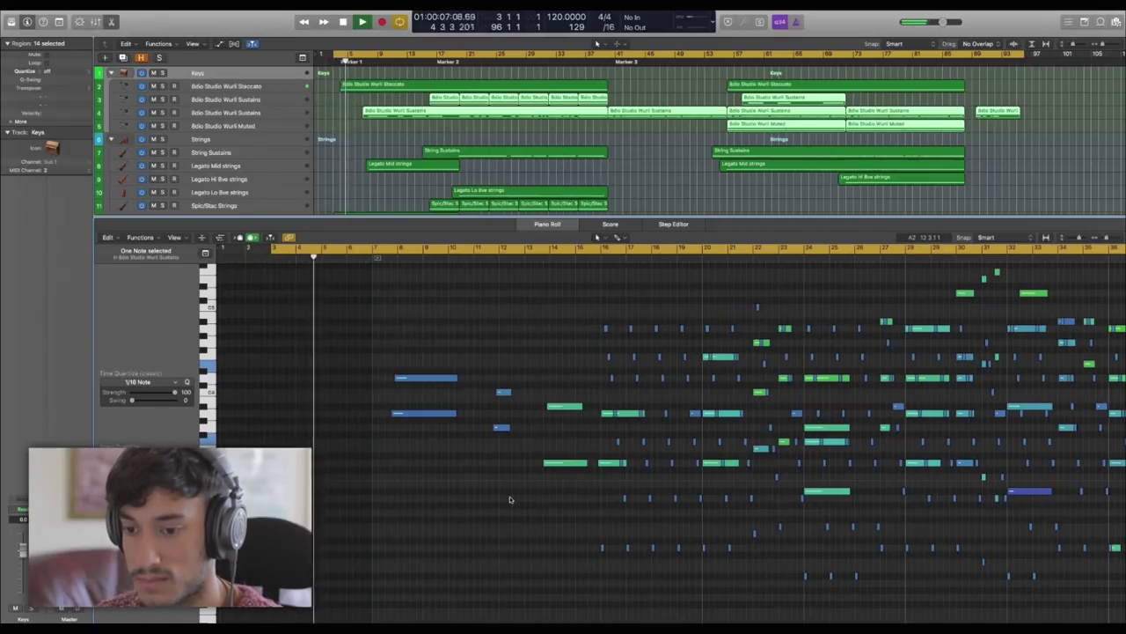
{"action": "key", "text": "super+Down"}
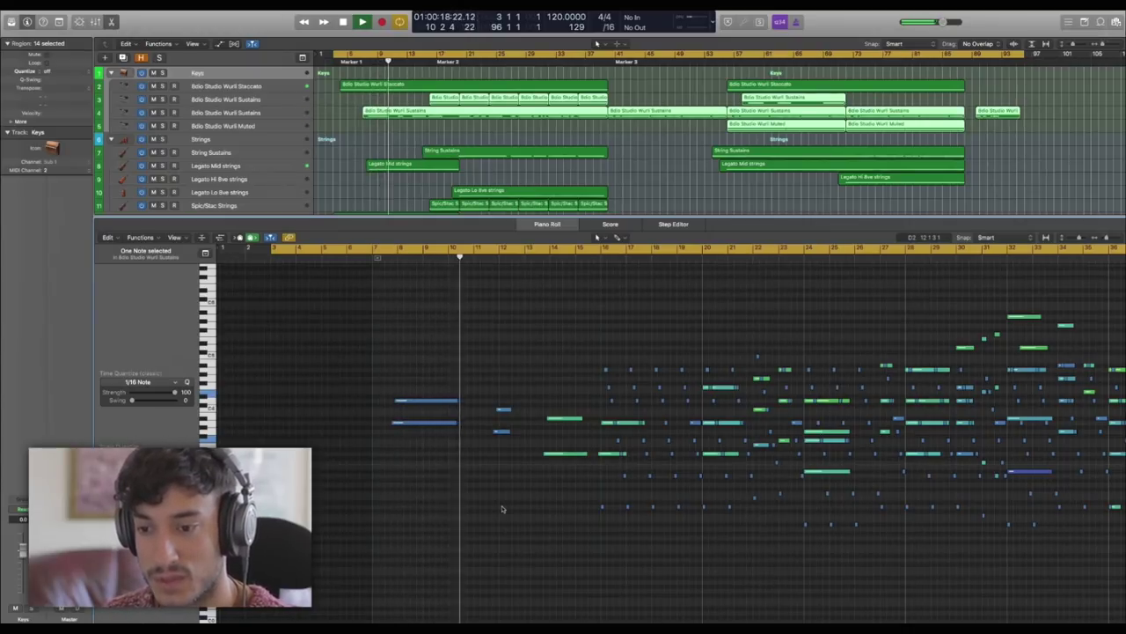
{"action": "scroll", "coordinate": [502, 509], "scroll_direction": "right", "scroll_amount": 6}
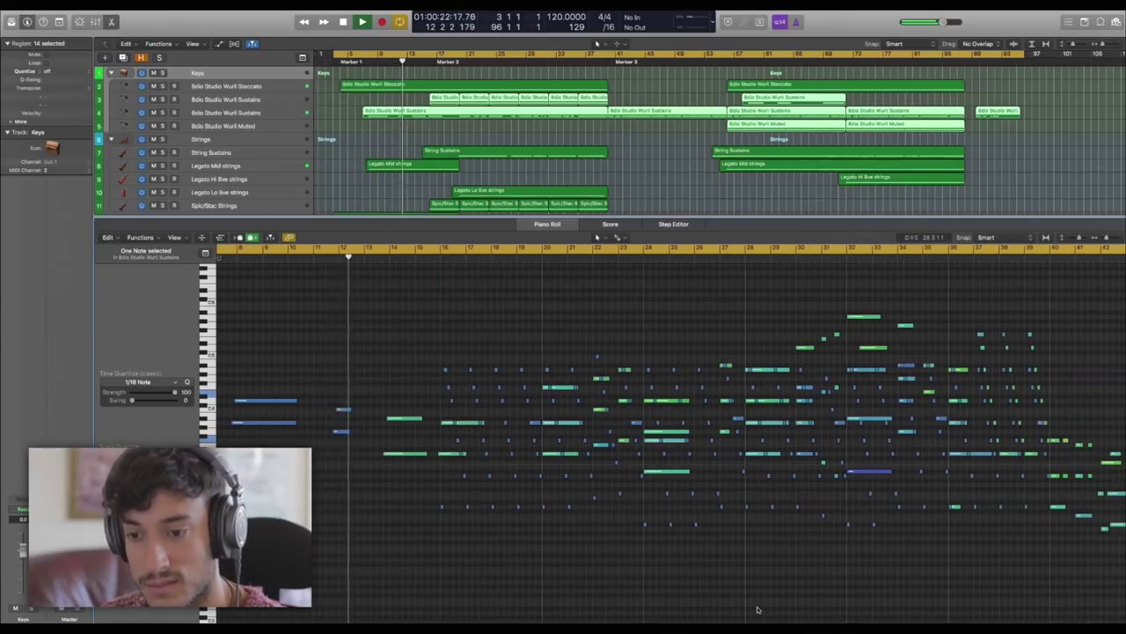
{"action": "scroll", "coordinate": [757, 609], "scroll_direction": "right", "scroll_amount": 3}
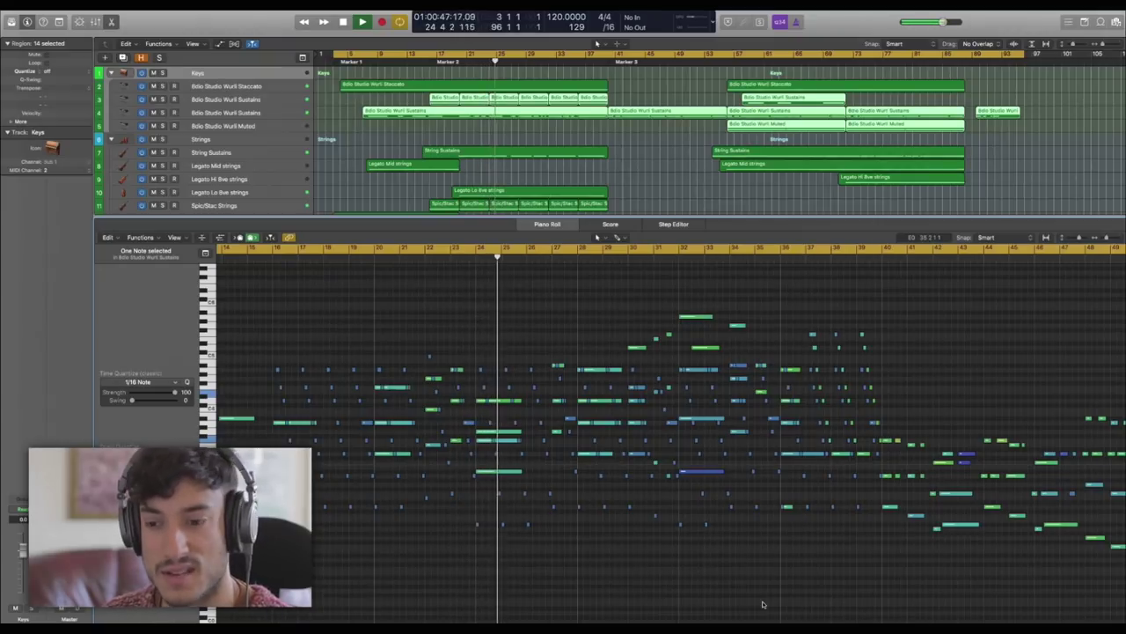
{"action": "scroll", "coordinate": [763, 605], "scroll_direction": "right", "scroll_amount": 1}
{"action": "scroll", "coordinate": [763, 604], "scroll_direction": "right", "scroll_amount": 8}
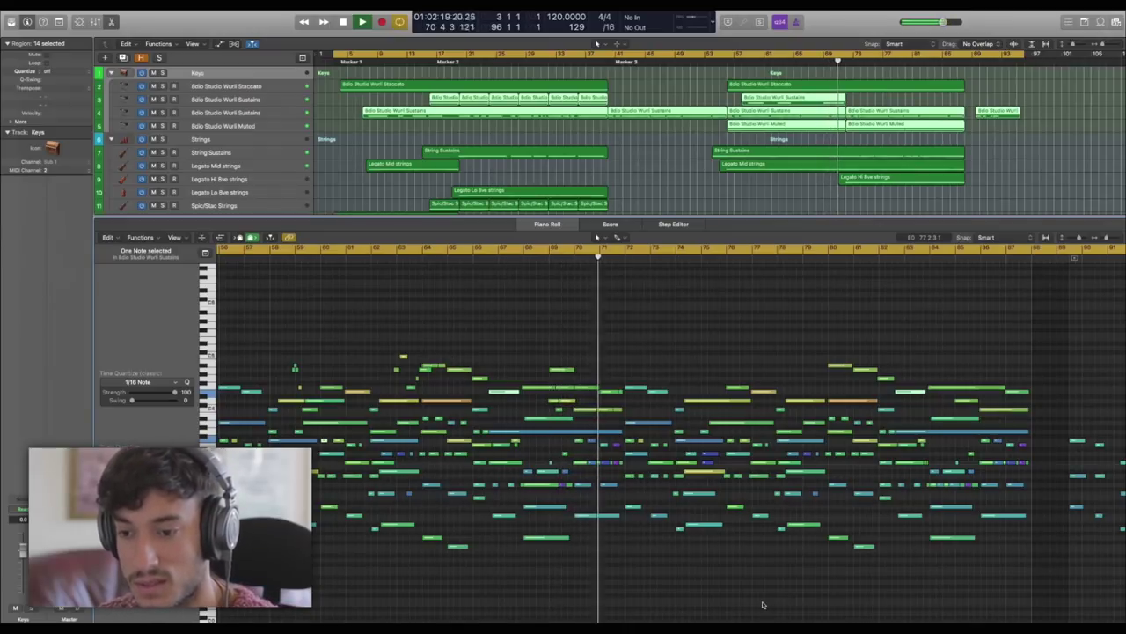
{"action": "scroll", "coordinate": [763, 605], "scroll_direction": "right", "scroll_amount": 5}
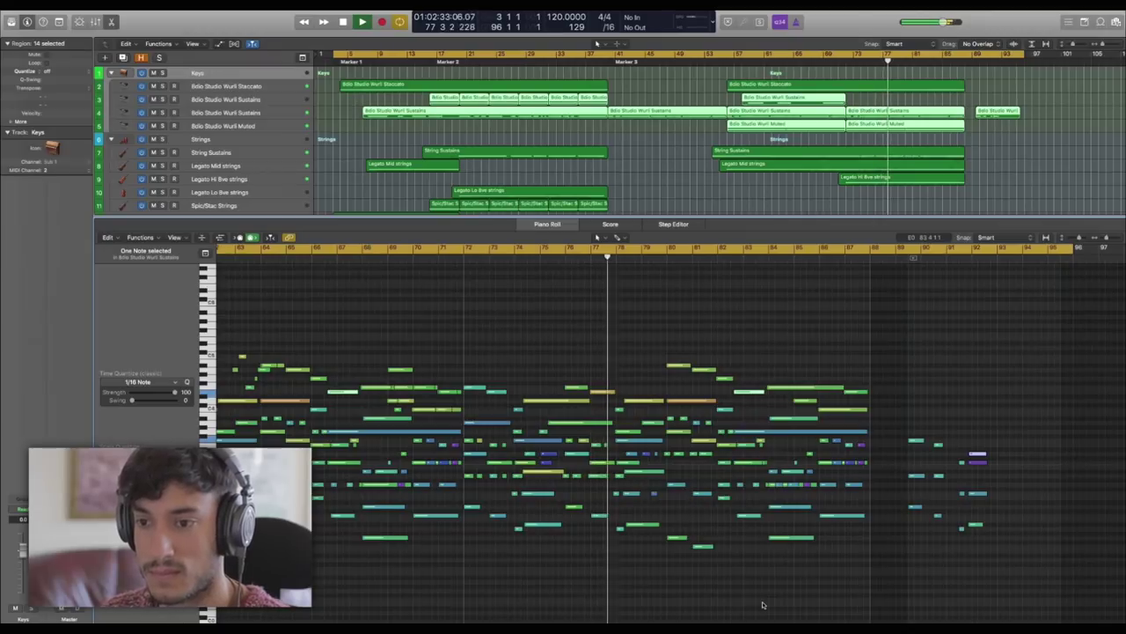
{"action": "left_click", "coordinate": [763, 605]}
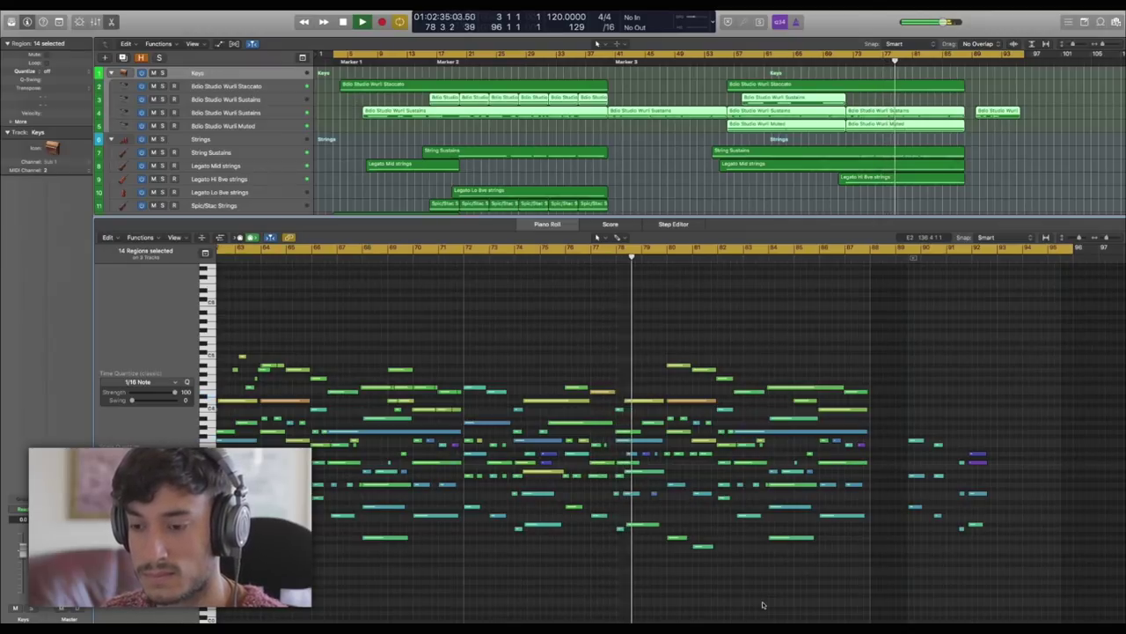